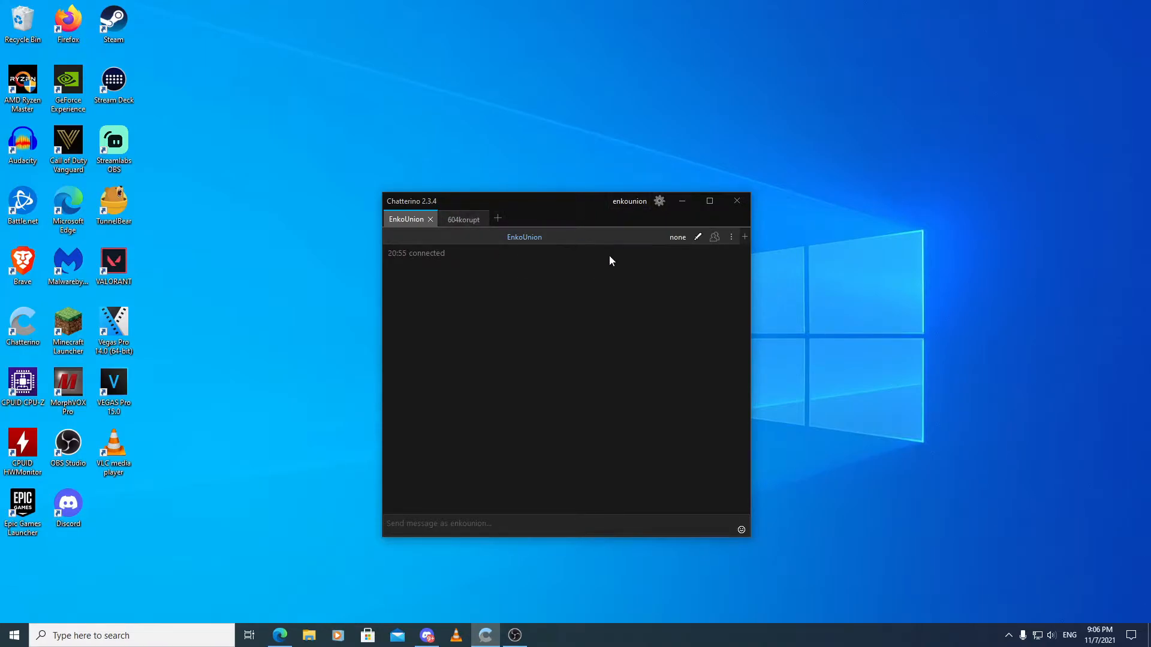
Add a moderation button in the moderation settings with the action /ban {user}.
left_click(659, 202)
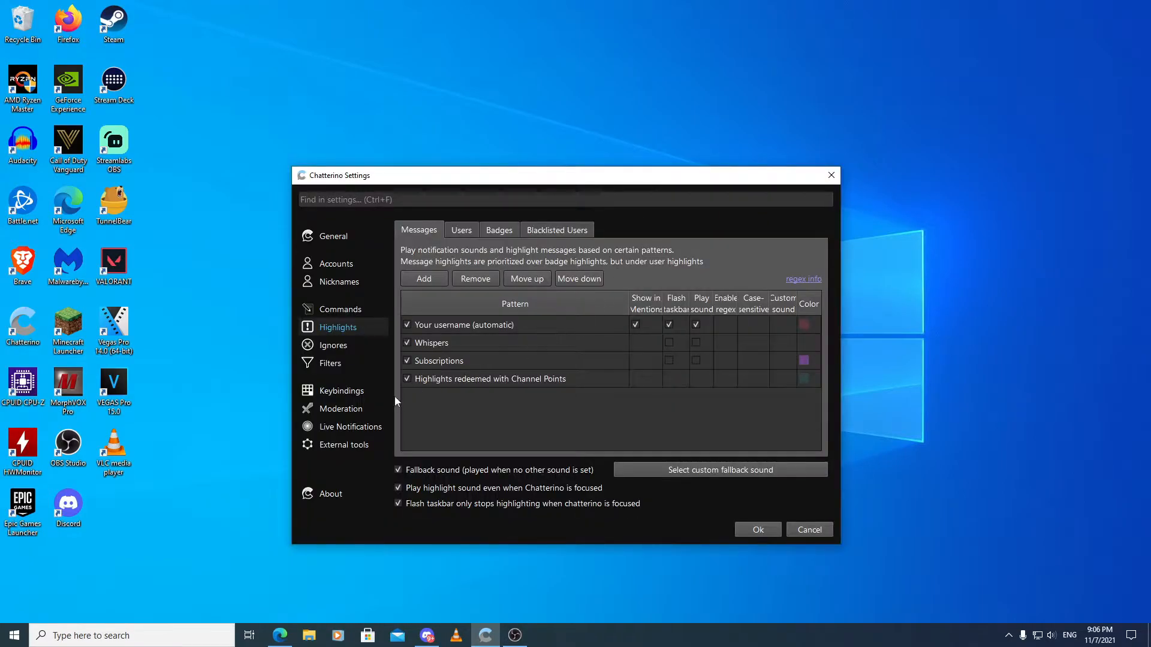
left_click(338, 410)
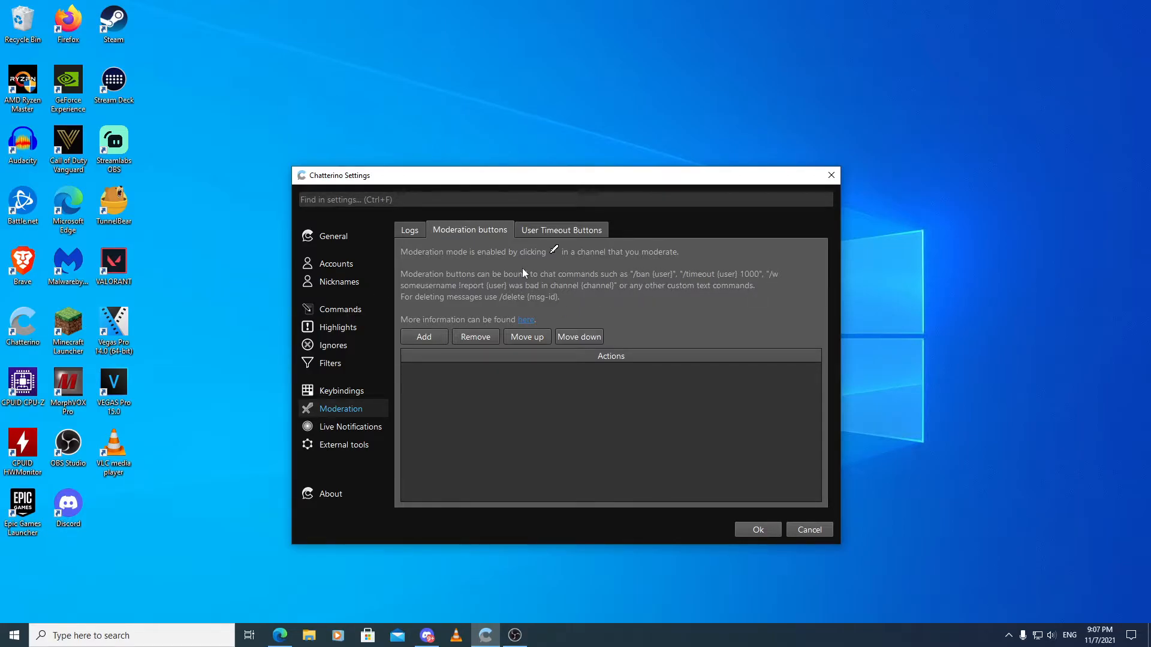
left_click(422, 337)
left_click(459, 372)
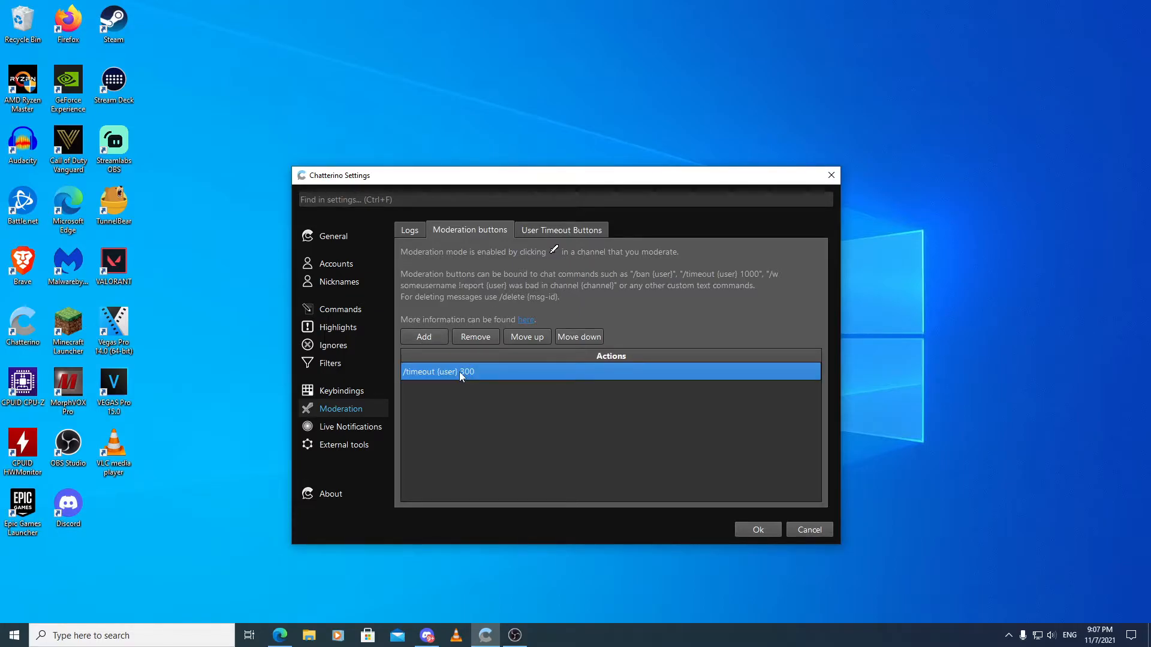
double_click(459, 371)
type("/ban {user}")
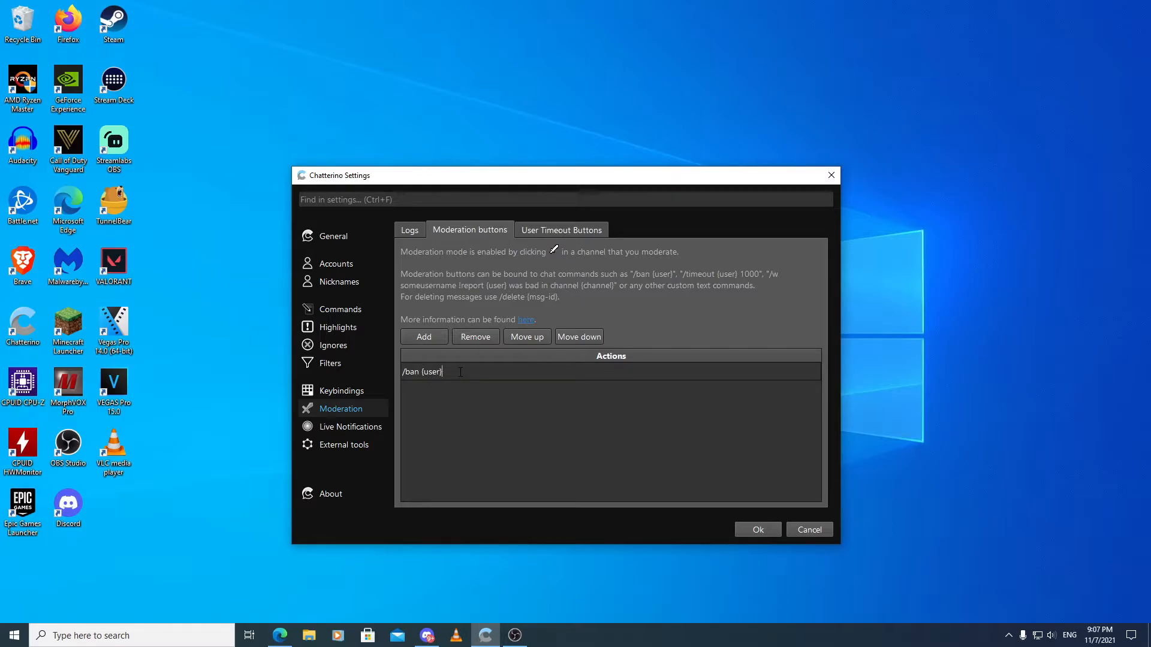
key("Return")
Add a second moderation button with the action /timeout {user} 300.
left_click(426, 331)
double_click(462, 390)
key("BackSpace")
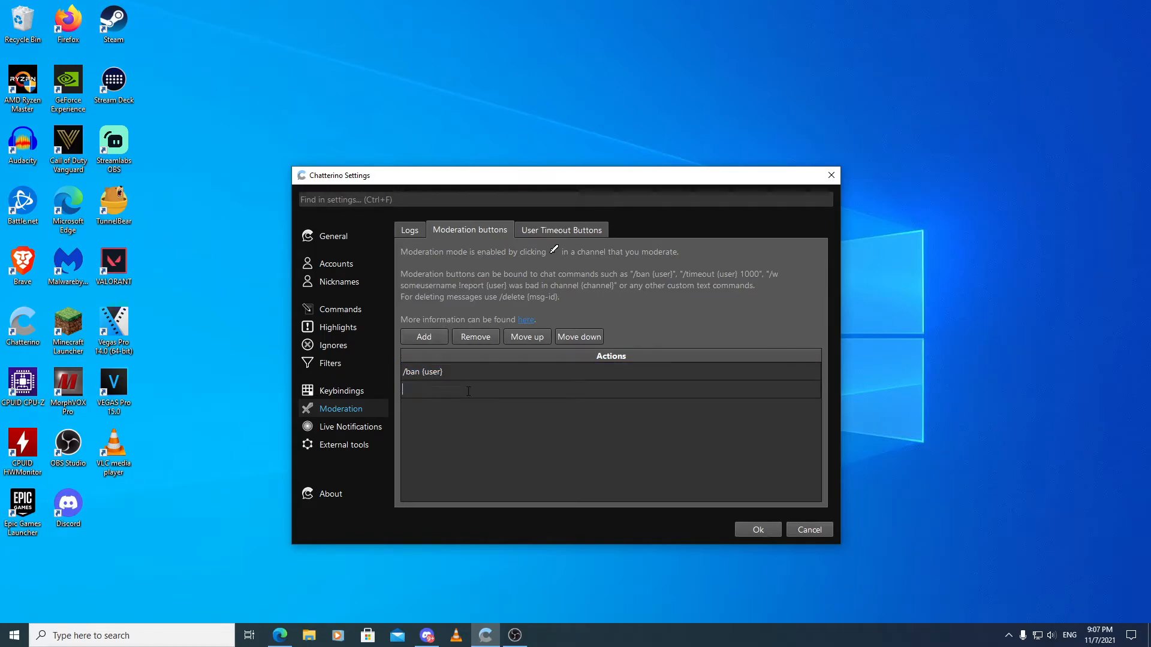
key("ctrl+z")
left_click(508, 426)
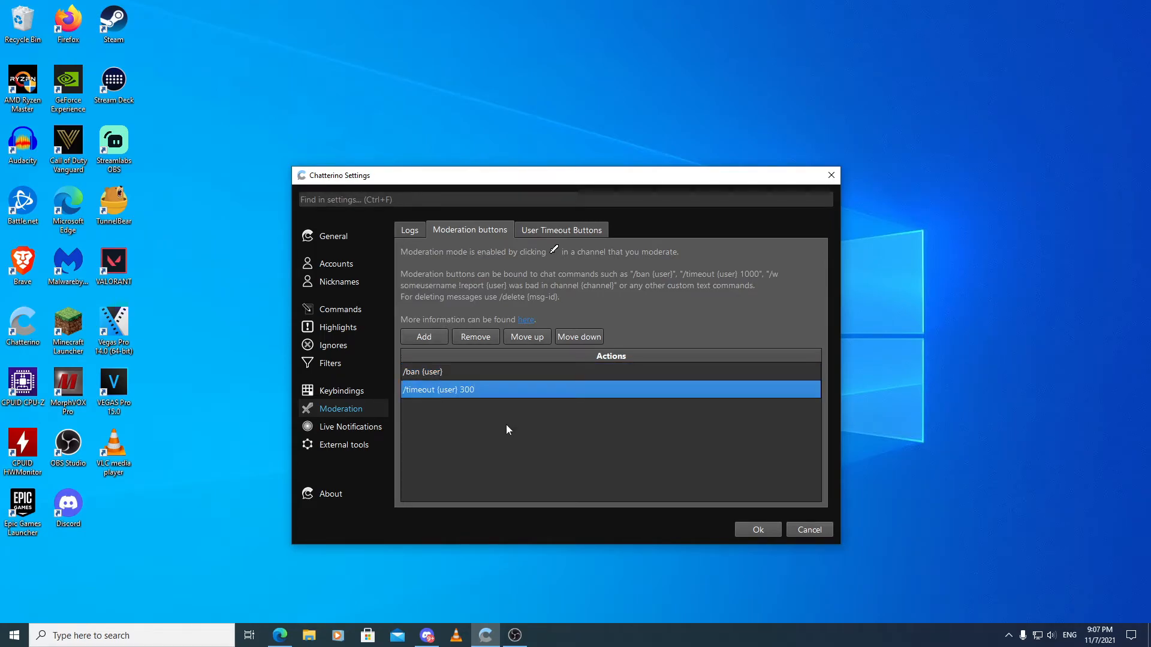
Add a third moderation button with the action /delete {message}.
left_click(417, 341)
left_click(438, 411)
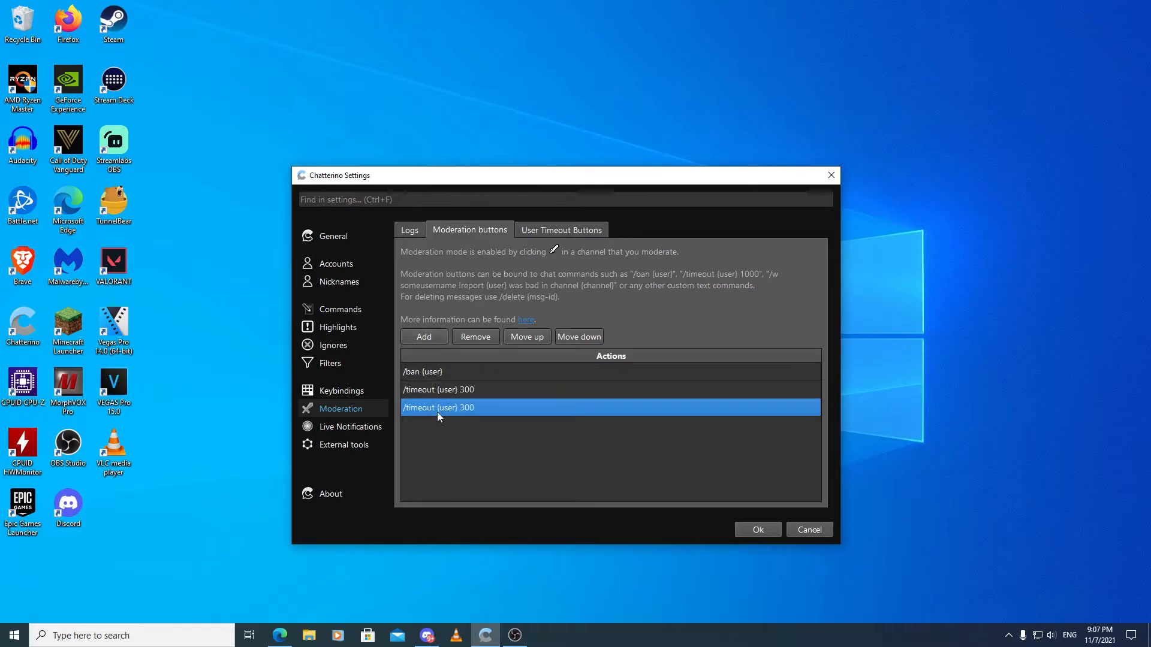
double_click(437, 412)
type("/d")
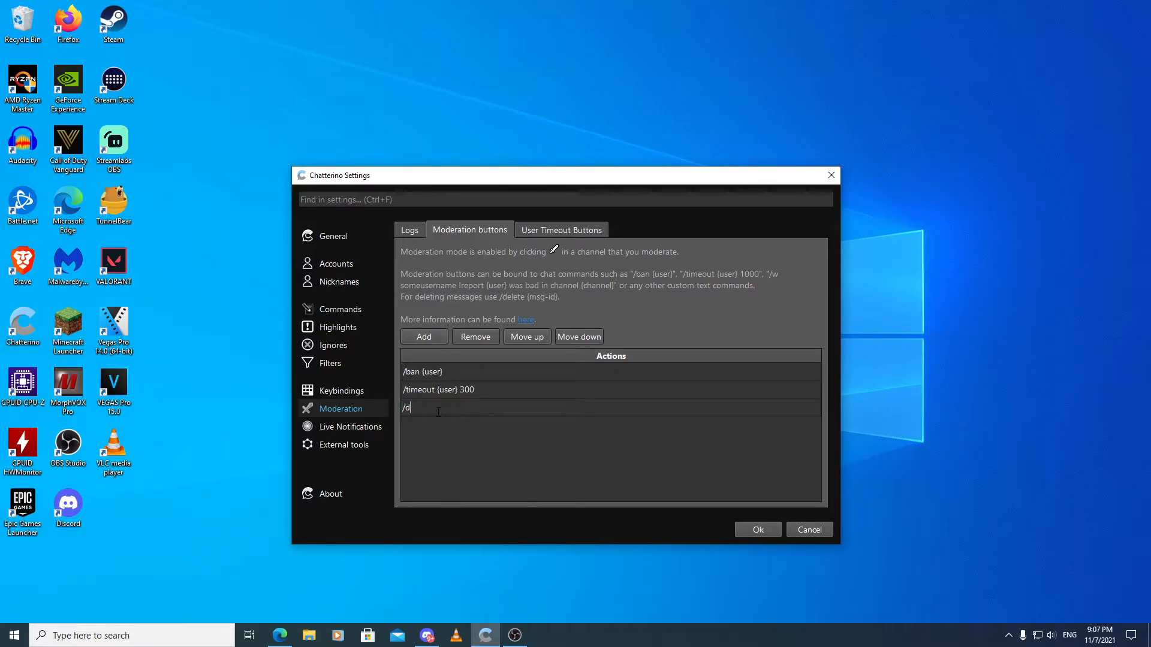
type("elete {message}")
left_click(468, 464)
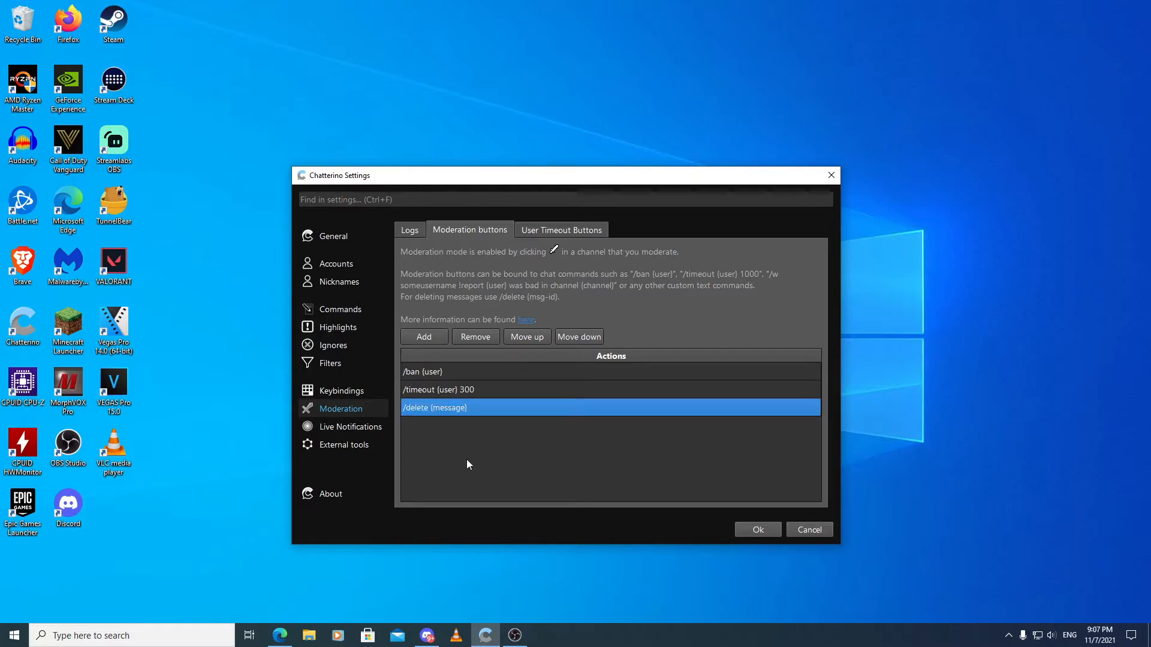
Add a fourth moderation button with the shoutout action !so {user}.
left_click(418, 337)
double_click(477, 427)
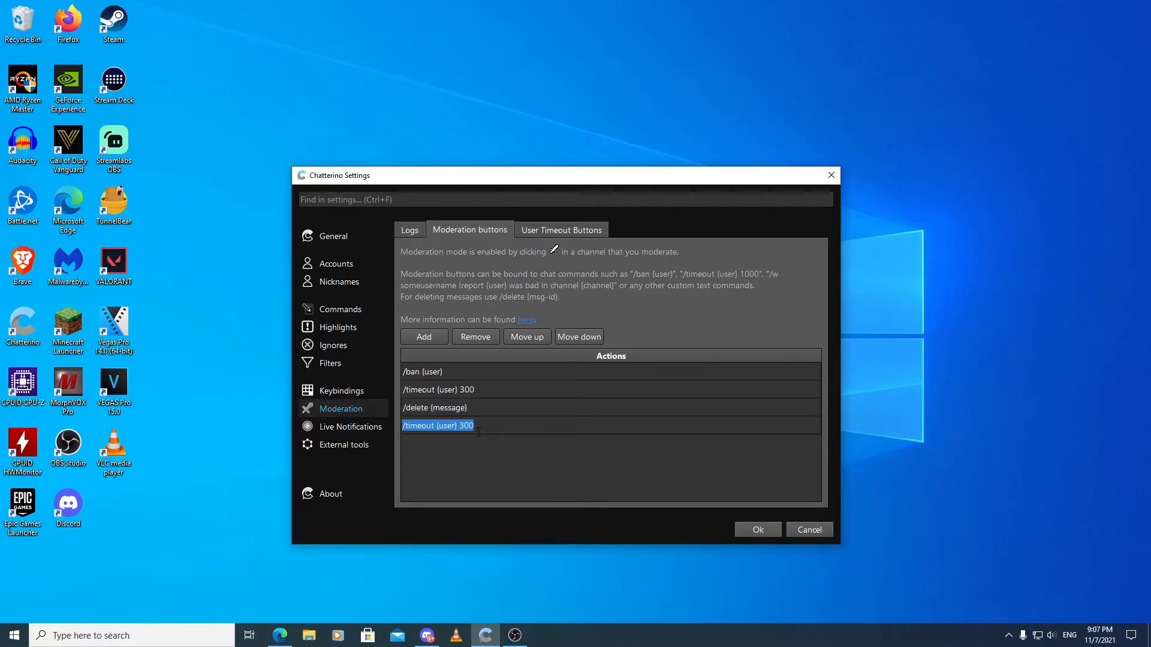
type("!so {user}")
Add a fifth moderation button with the custom command !snow and save the settings.
left_click(426, 338)
double_click(440, 443)
type("!@")
key("BackSpace")
type("snow")
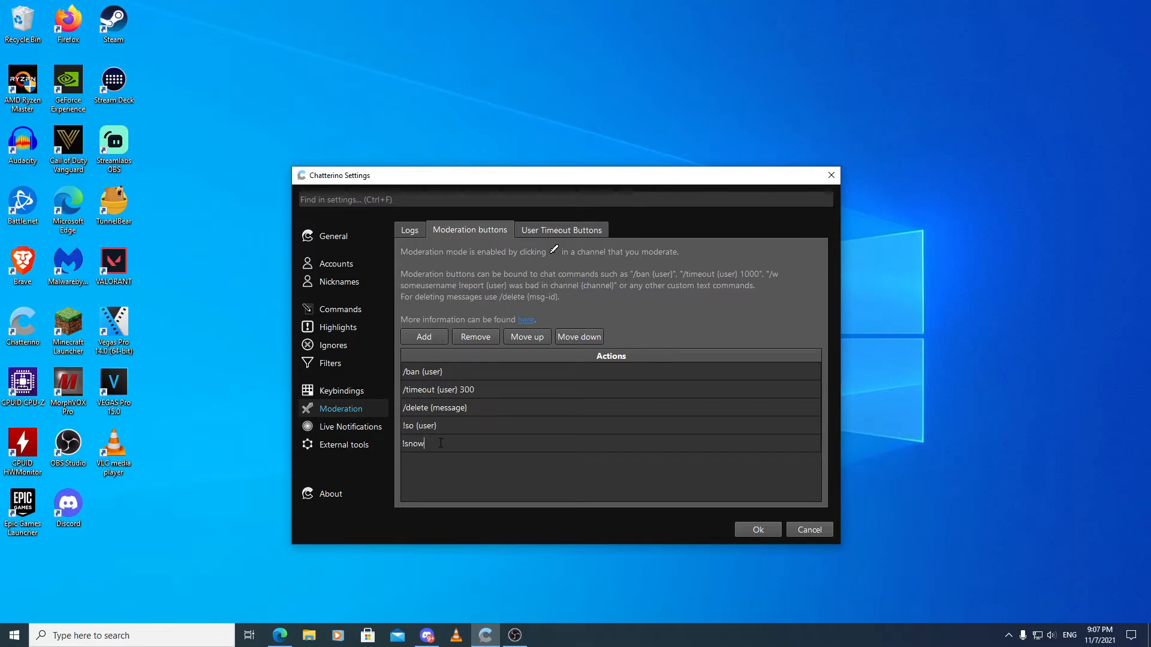
key("Return")
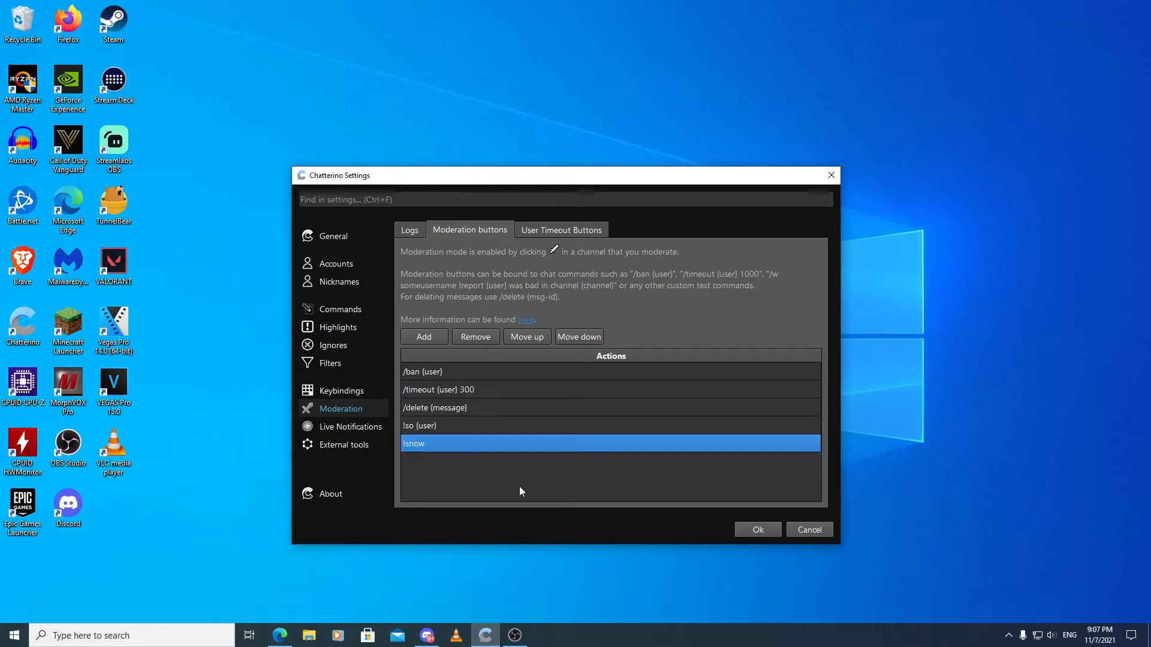
left_click(757, 529)
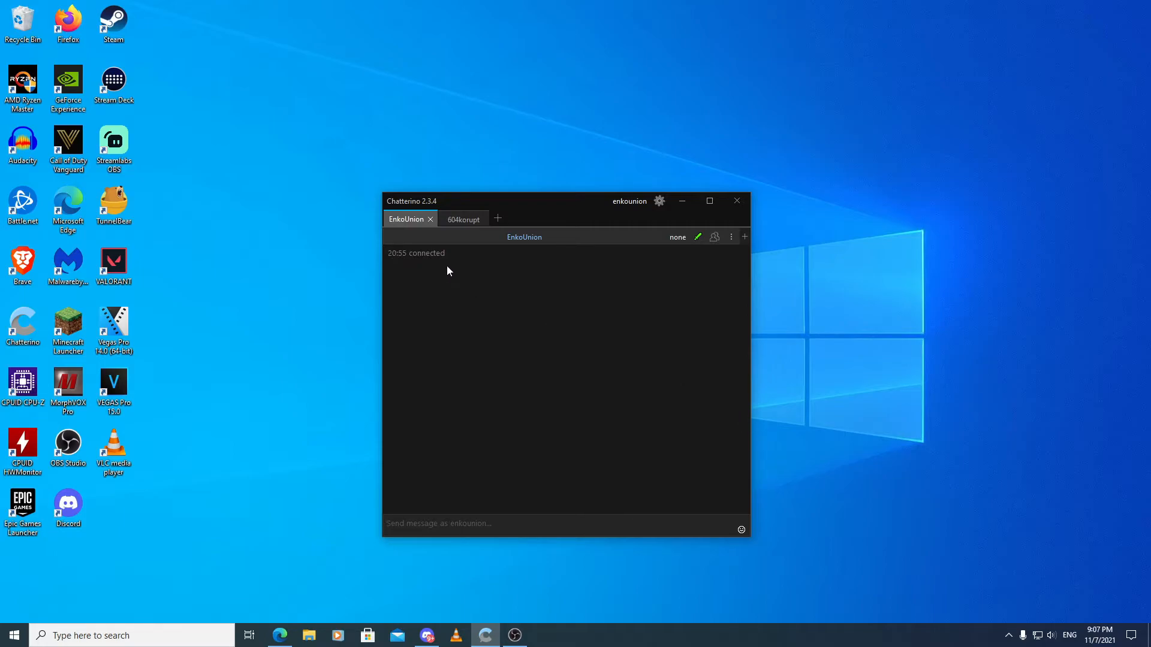
Turn on moderation mode for the current channel and switch to the other channel's chat.
left_click(697, 236)
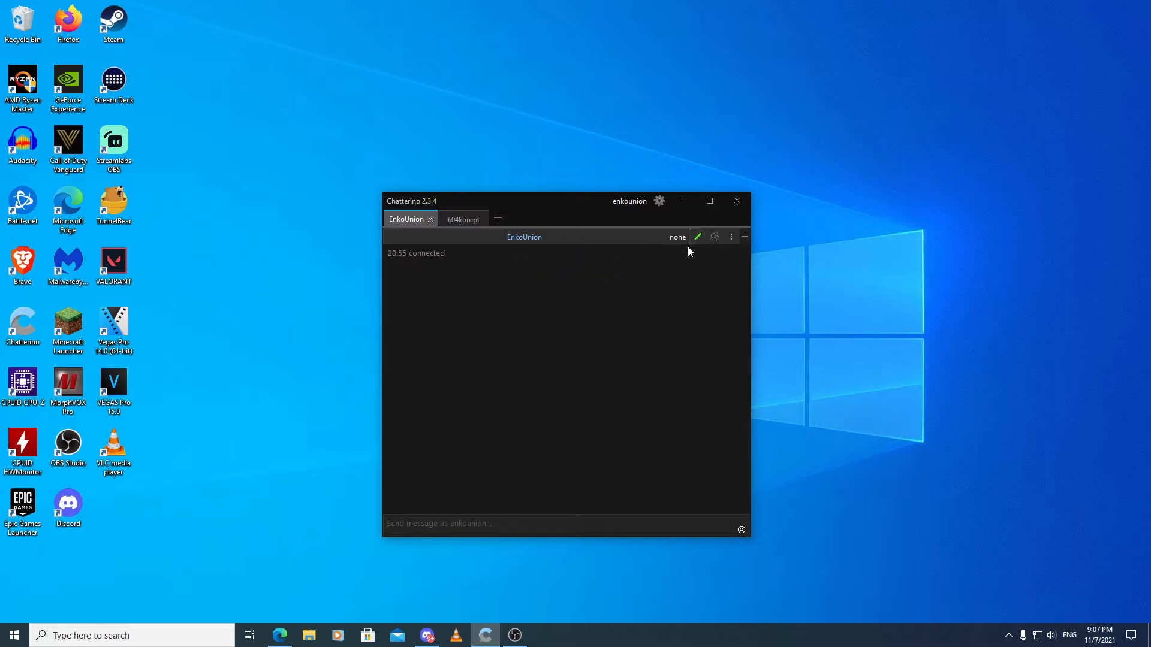
left_click(449, 221)
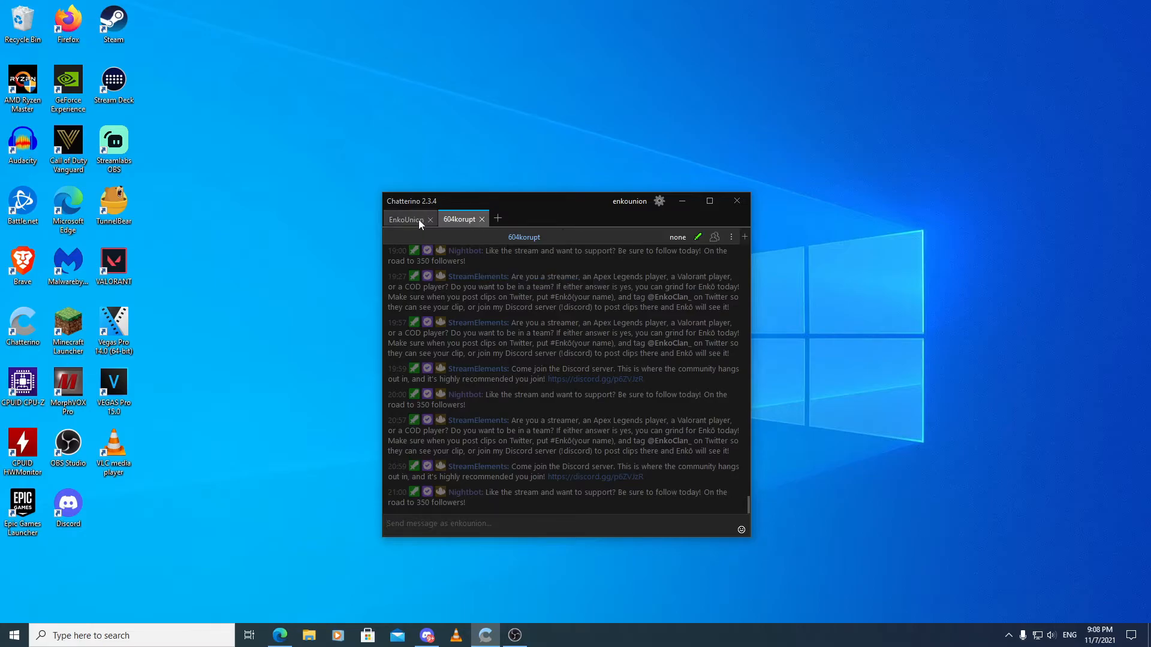
Add a message highlight in the settings for the phrase "snow" with its notification sound enabled.
left_click(658, 202)
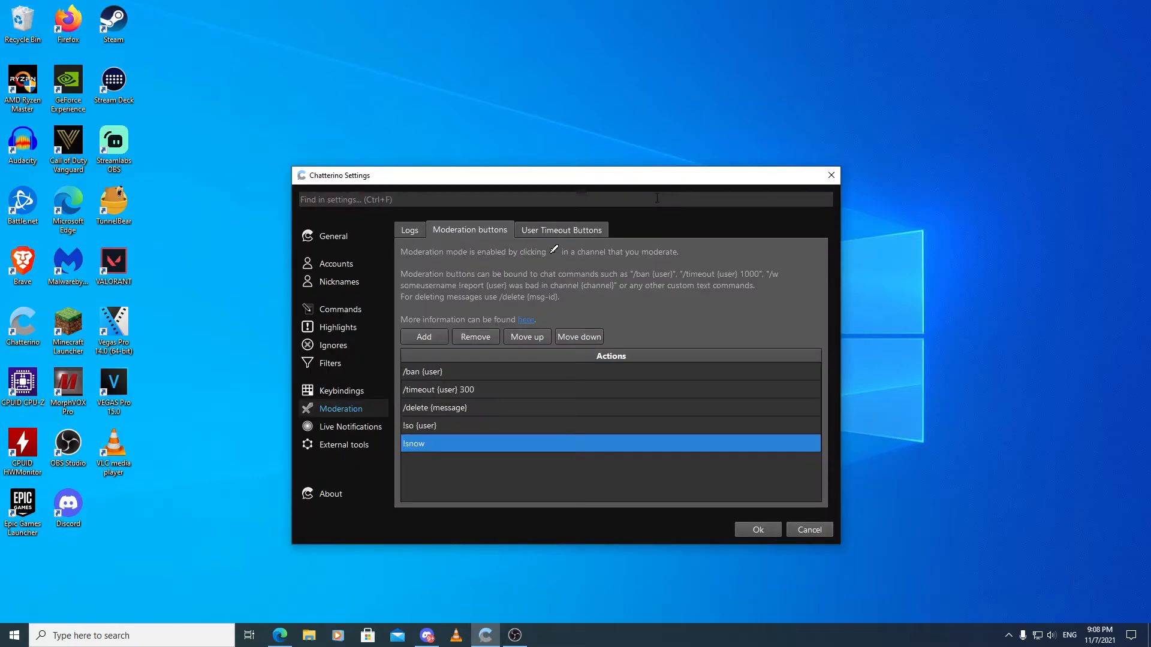
left_click(338, 330)
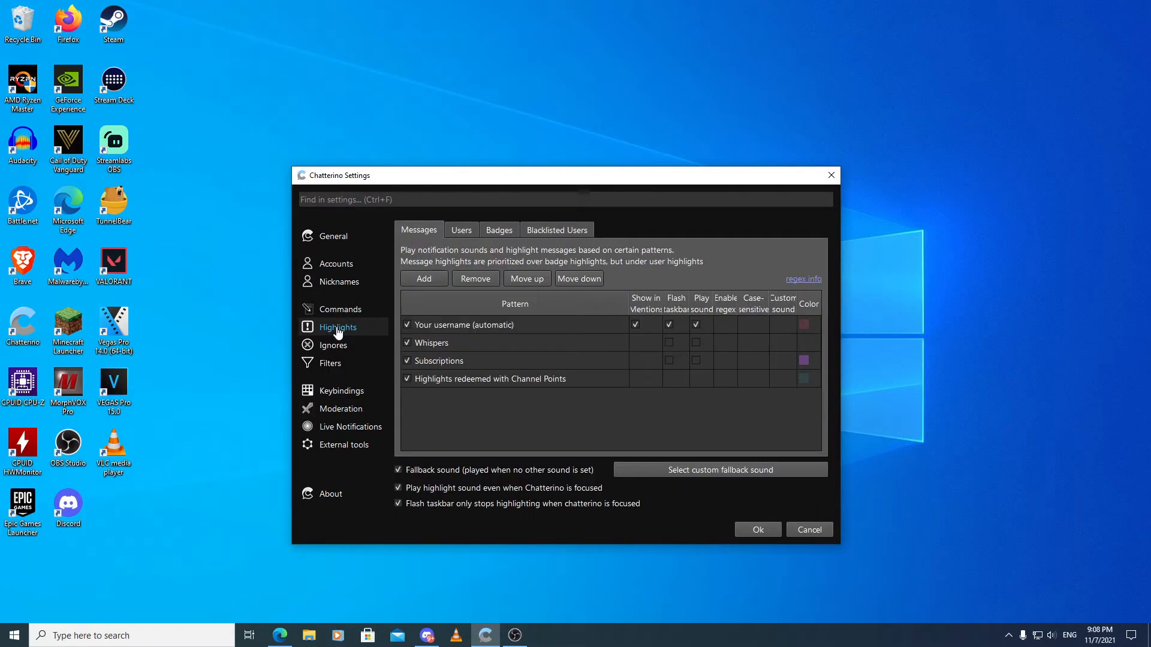
left_click(421, 278)
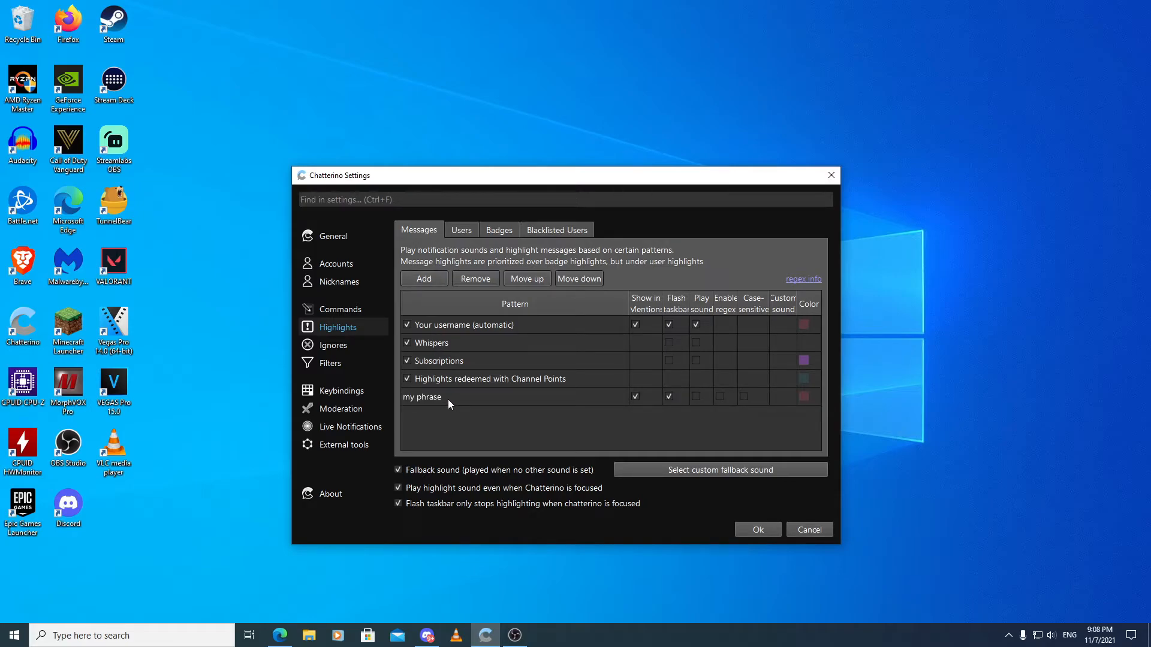
double_click(448, 399)
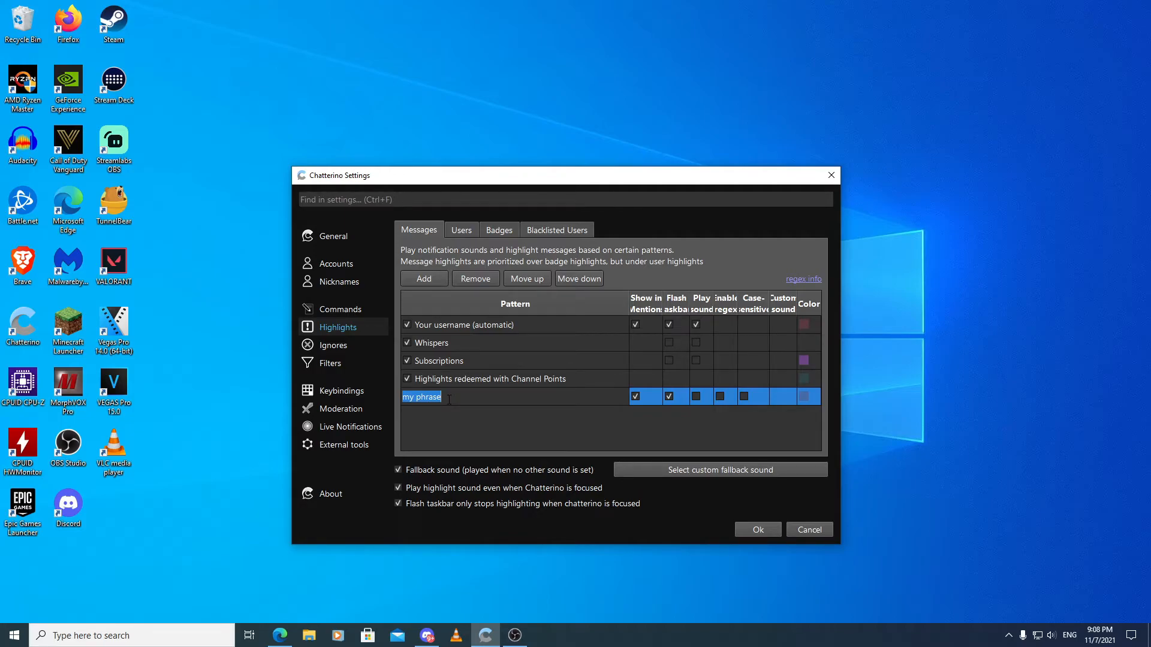
type("snow")
left_click(486, 436)
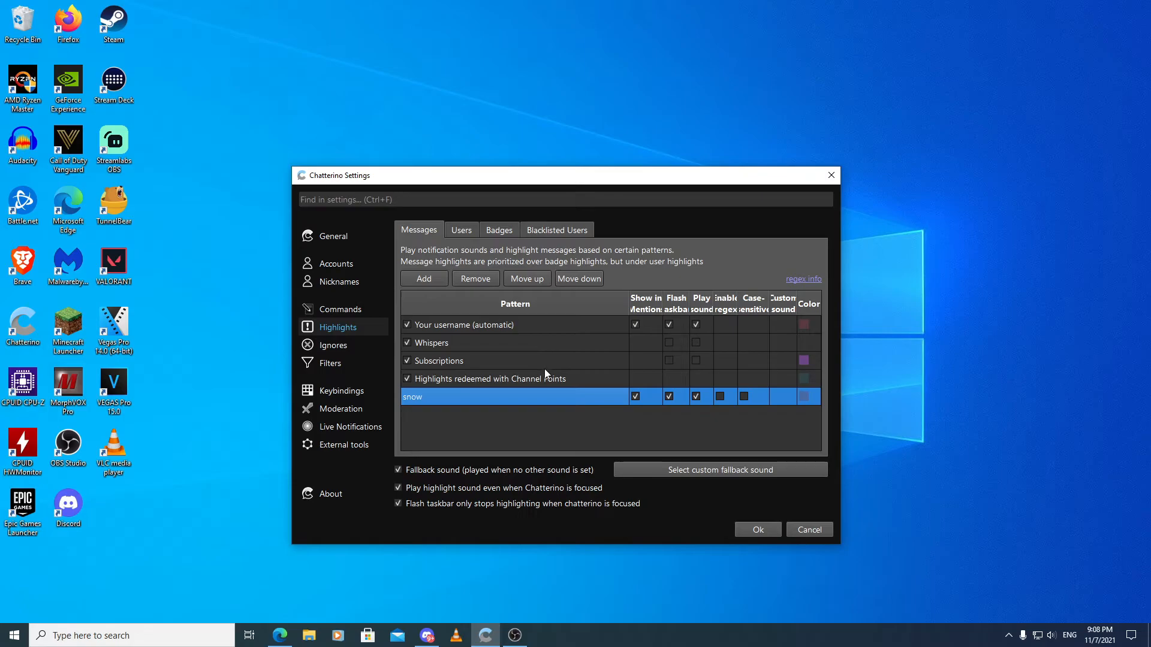
left_click(462, 234)
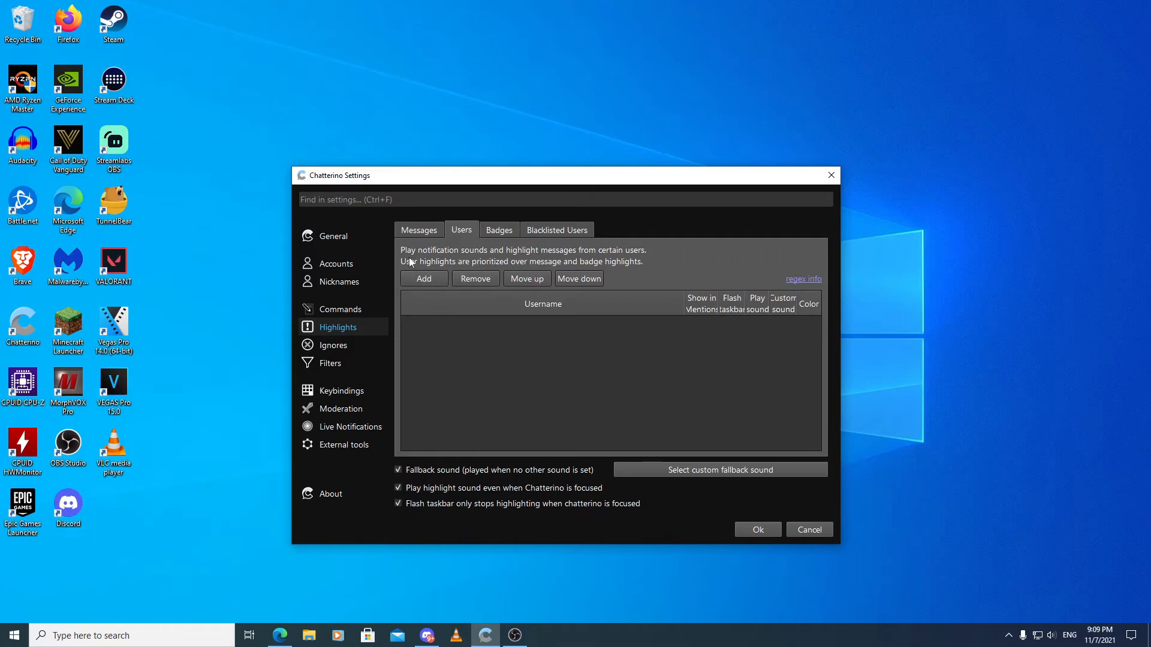
left_click(420, 233)
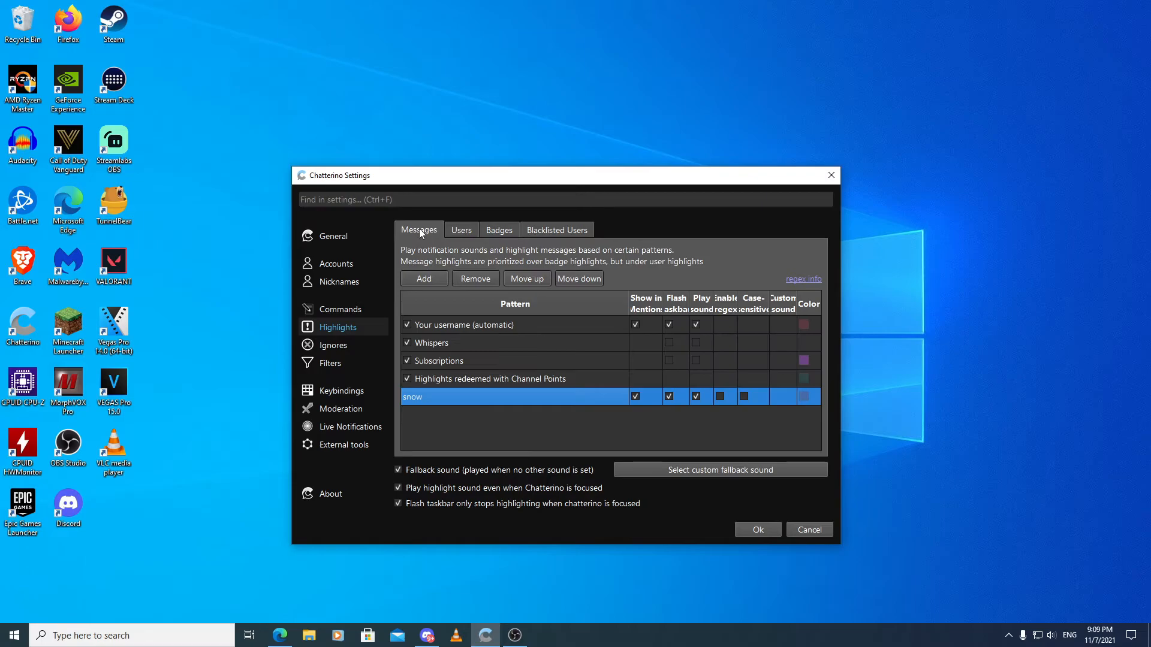